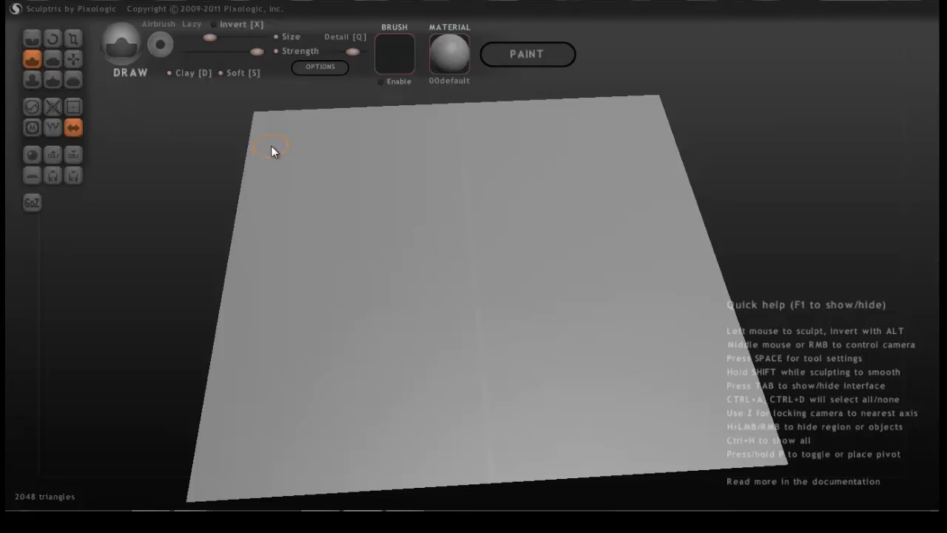
- Sculpt winding raised strokes with the Draw brush down one side of the plane, mirrored across the symmetry line
mouse_move(278, 138)
mouse_down()
mouse_move(296, 147)
mouse_move(312, 224)
mouse_move(287, 325)
mouse_move(307, 378)
mouse_move(286, 437)
mouse_up()
mouse_move(254, 291)
mouse_down()
mouse_move(308, 237)
mouse_move(354, 152)
mouse_up()
mouse_move(352, 222)
mouse_down()
mouse_move(360, 141)
mouse_move(332, 182)
mouse_move(306, 338)
mouse_move(301, 391)
mouse_move(315, 448)
mouse_up()
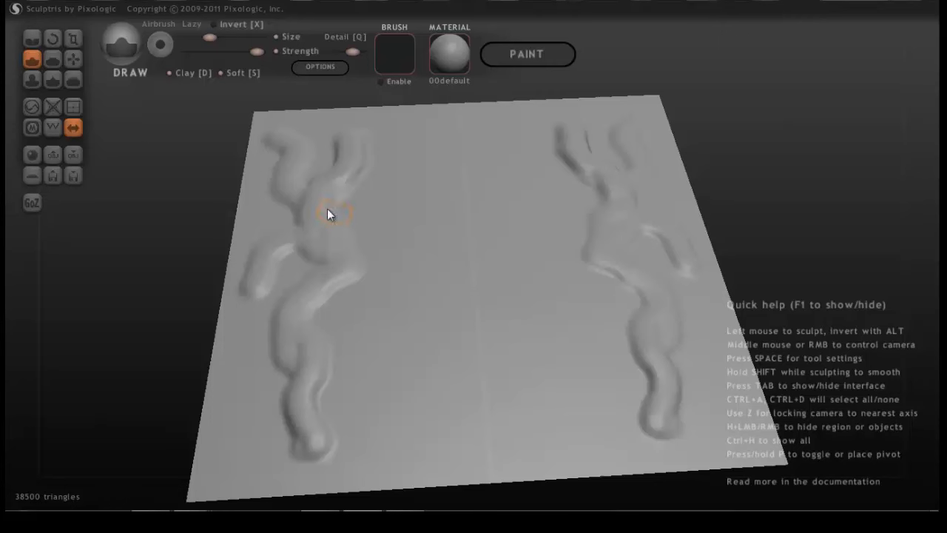
- Soften the winding side ridges with the Smooth brush, reducing the brush strength to about the middle of its range
click(77, 79)
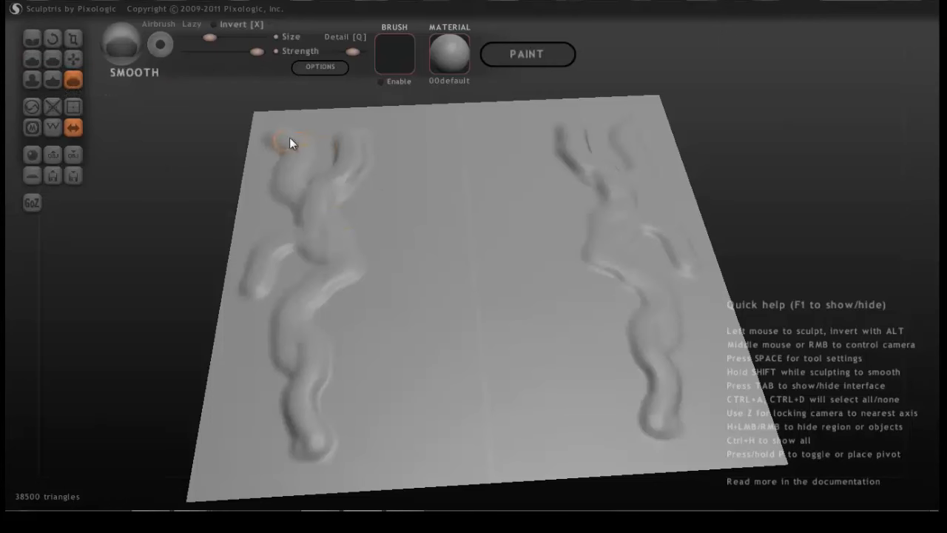
drag(254, 282, 289, 255)
mouse_move(289, 386)
mouse_down()
mouse_move(298, 449)
mouse_move(333, 449)
mouse_move(344, 318)
mouse_up()
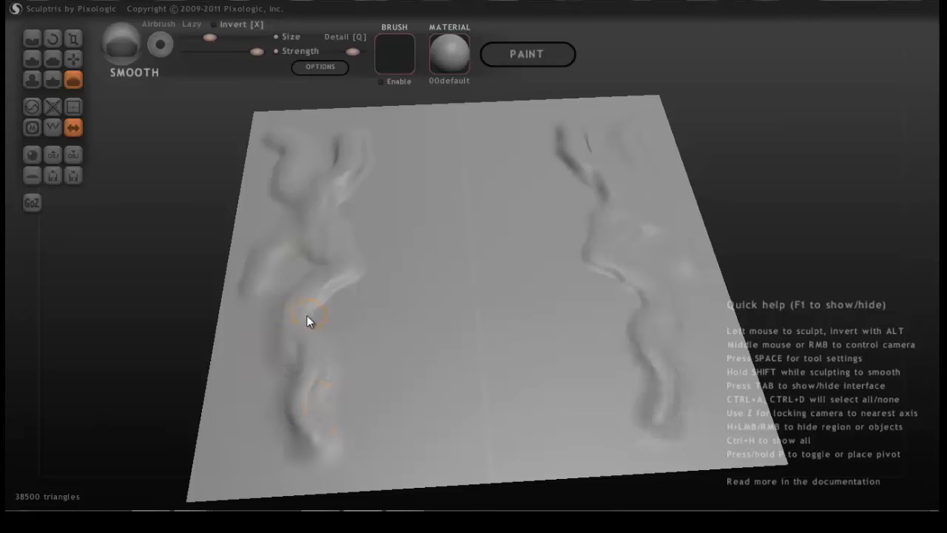
drag(331, 277, 333, 269)
mouse_move(336, 228)
mouse_down()
mouse_move(323, 197)
mouse_move(334, 207)
mouse_move(328, 159)
mouse_move(338, 183)
mouse_up()
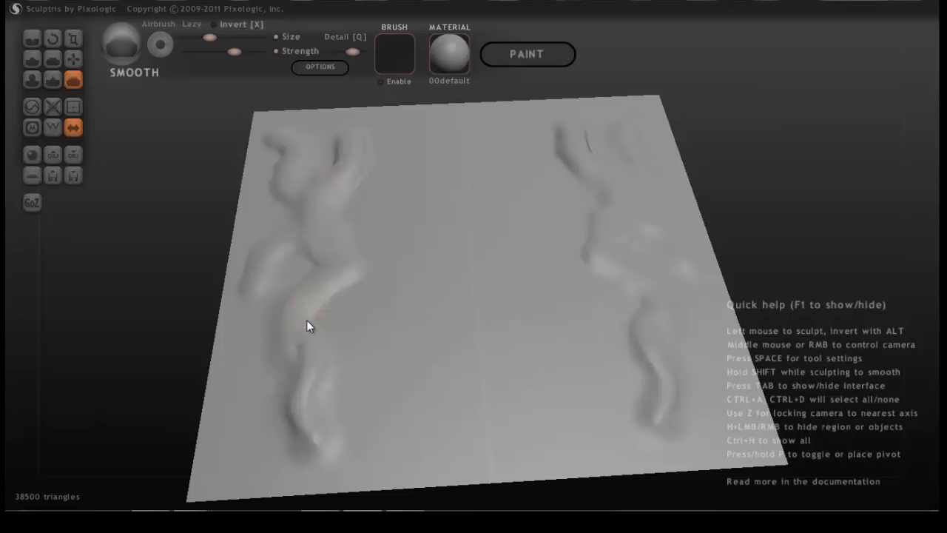
drag(315, 443, 303, 393)
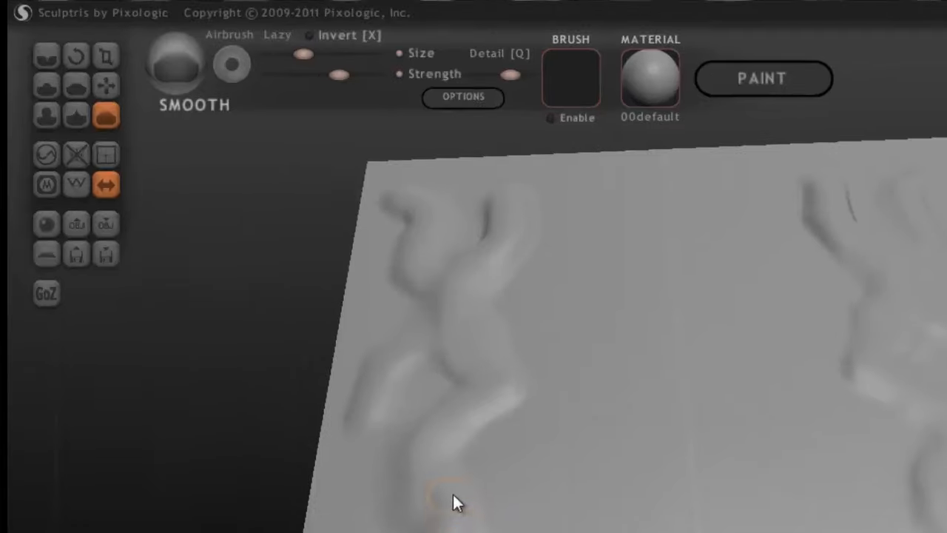
- Carve a thin winding line with the Crease brush between the side ridges and the centre of the plane
click(45, 52)
mouse_move(613, 216)
mouse_down()
mouse_move(631, 284)
mouse_move(624, 337)
mouse_up()
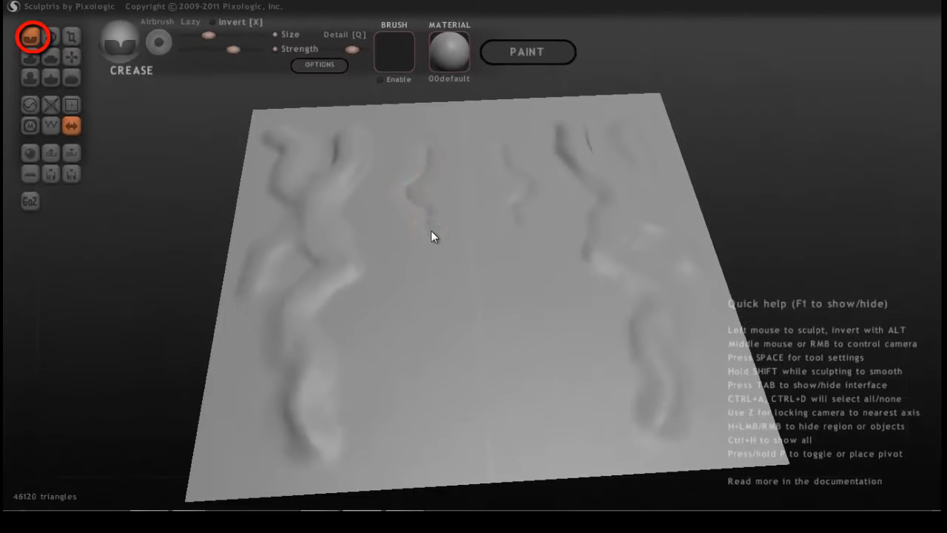
mouse_move(431, 231)
mouse_down()
mouse_move(409, 273)
mouse_move(379, 290)
mouse_move(421, 197)
mouse_up()
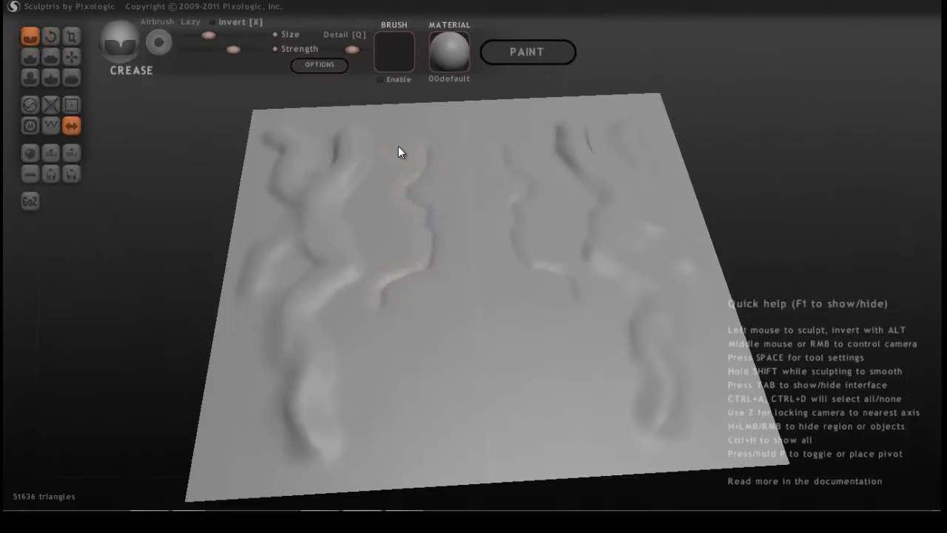
- Carve a fan of short straight grooves with a stronger Crease brush below the winding line, radiating from the side ridge
drag(367, 349, 471, 374)
drag(193, 278, 191, 298)
drag(367, 357, 445, 417)
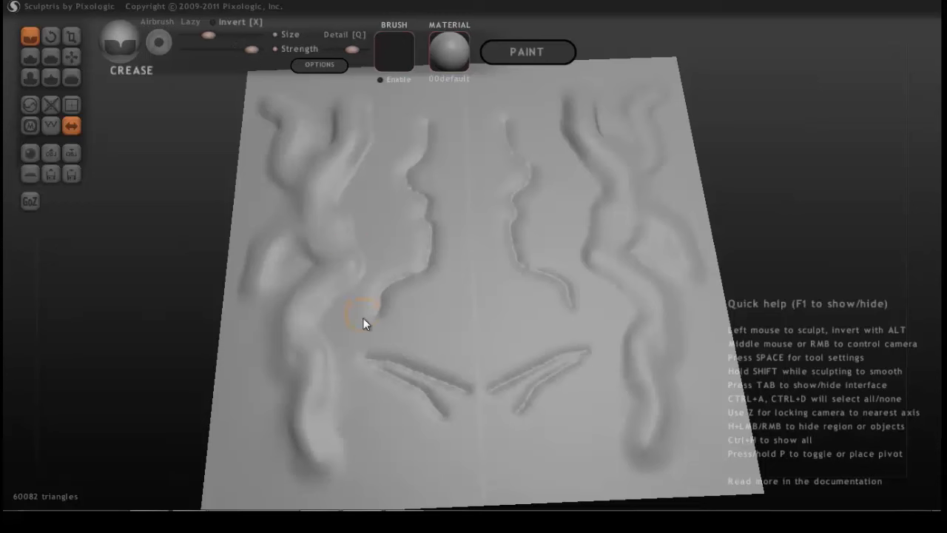
mouse_move(378, 377)
mouse_down()
mouse_move(422, 410)
mouse_move(384, 421)
mouse_move(409, 463)
mouse_up()
drag(344, 405, 368, 440)
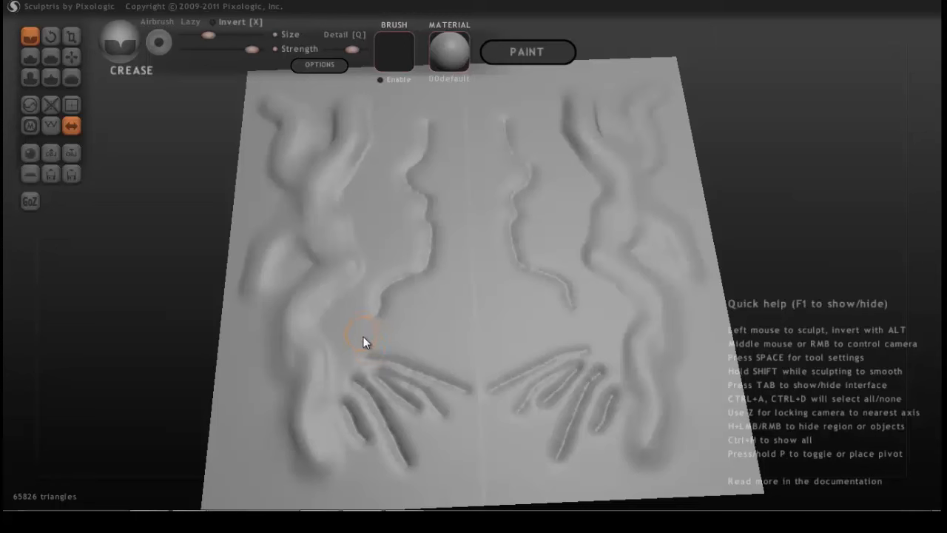
drag(363, 341, 444, 339)
drag(400, 314, 462, 295)
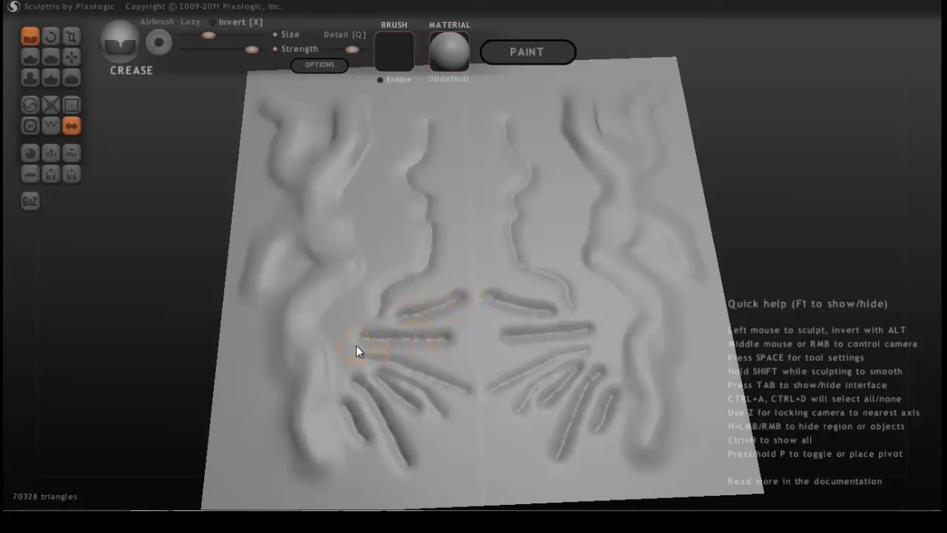
- Soften the fan of grooves one by one with the Smooth brush, lowering its strength for gentler blending
click(72, 79)
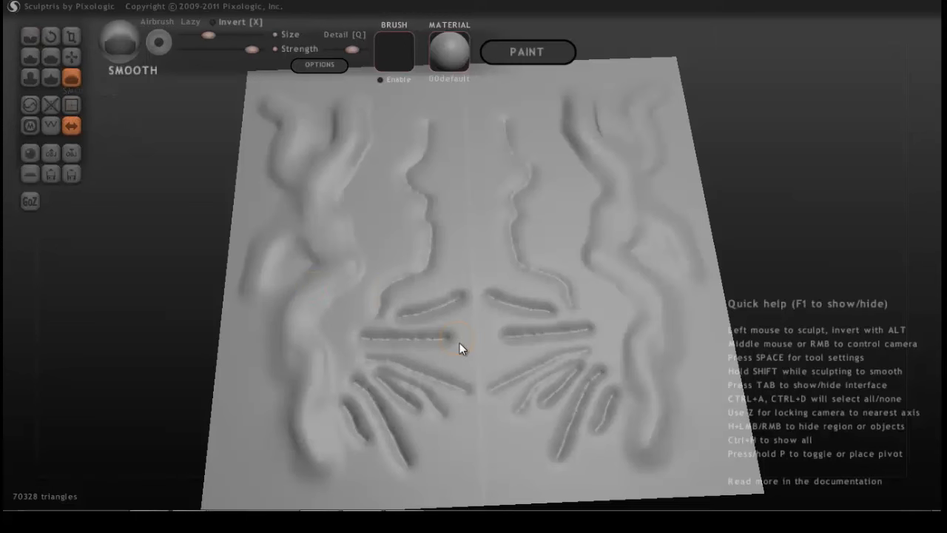
mouse_move(401, 320)
mouse_down()
mouse_move(403, 309)
mouse_move(447, 293)
mouse_move(439, 311)
mouse_move(469, 307)
mouse_up()
drag(248, 53, 220, 61)
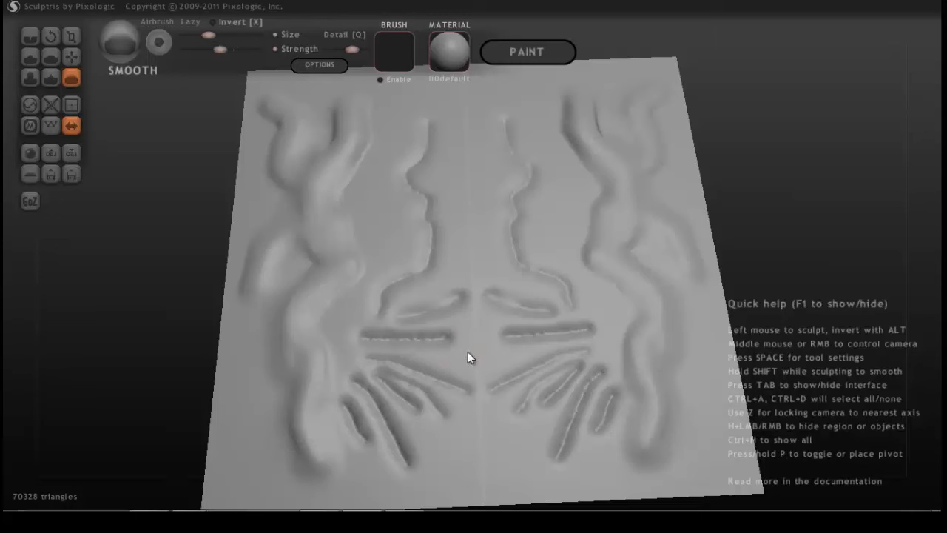
mouse_move(459, 338)
mouse_down()
mouse_move(409, 333)
mouse_move(427, 361)
mouse_move(365, 334)
mouse_up()
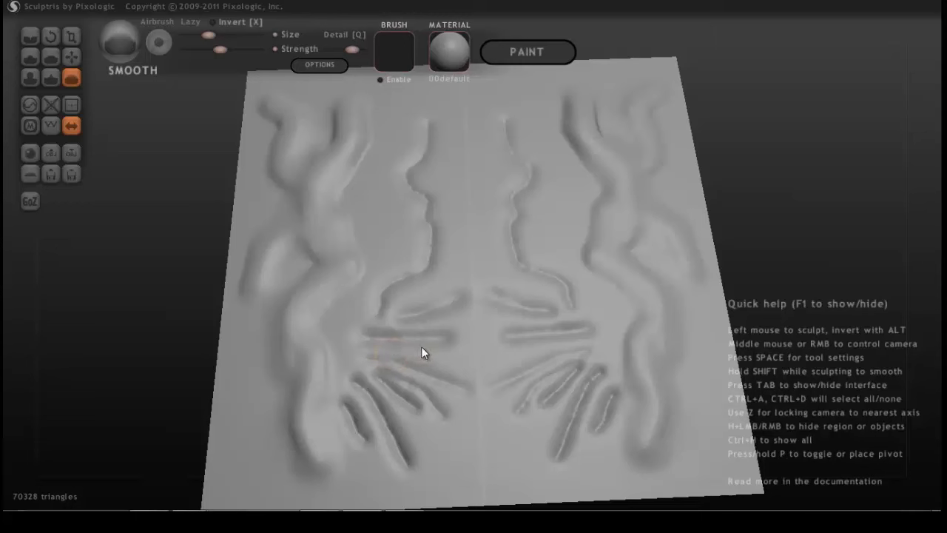
mouse_move(440, 392)
mouse_down()
mouse_move(393, 361)
mouse_move(364, 360)
mouse_move(400, 386)
mouse_move(422, 420)
mouse_up()
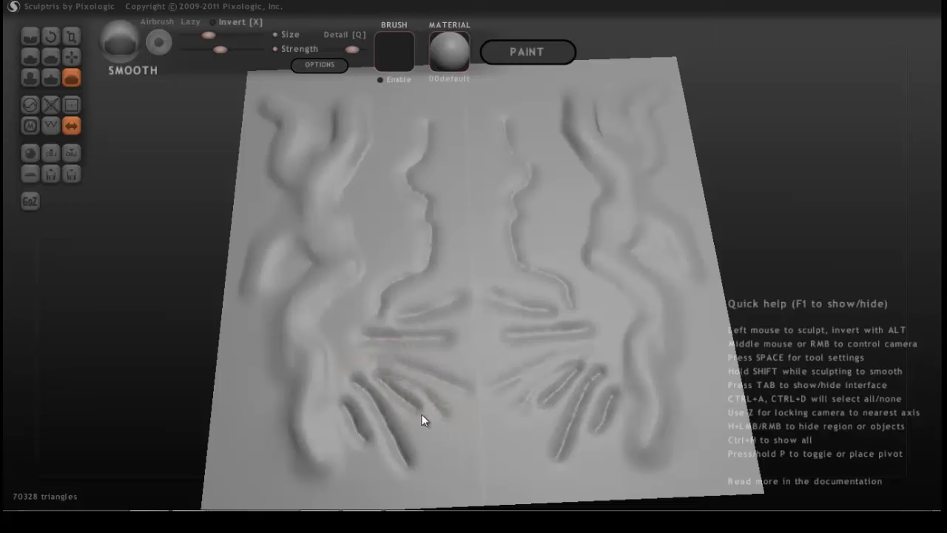
- Build up raised strokes with the Draw brush along and between the upper grooves of the fan
click(30, 57)
drag(397, 331, 457, 315)
mouse_move(392, 350)
mouse_down()
mouse_move(440, 354)
mouse_move(384, 345)
mouse_move(382, 328)
mouse_move(459, 274)
mouse_up()
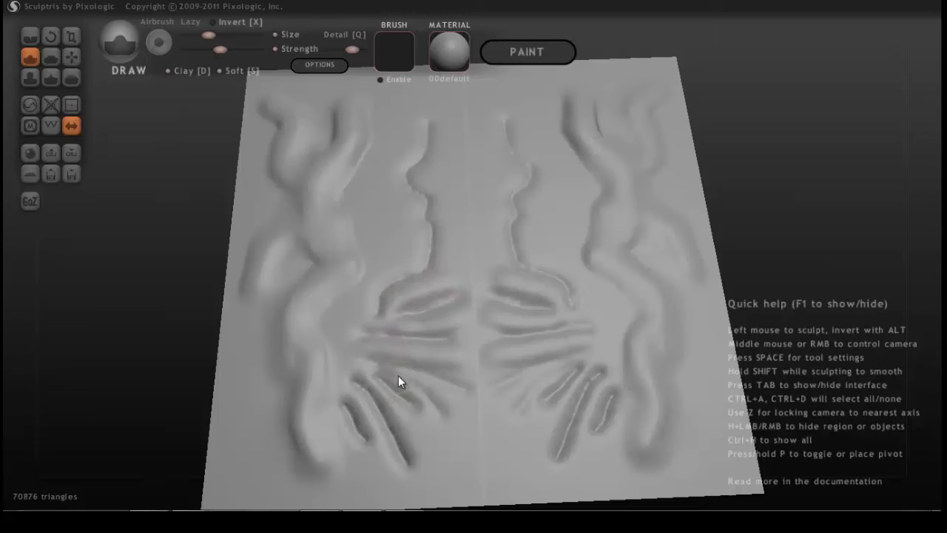
drag(398, 375, 469, 392)
drag(399, 367, 337, 350)
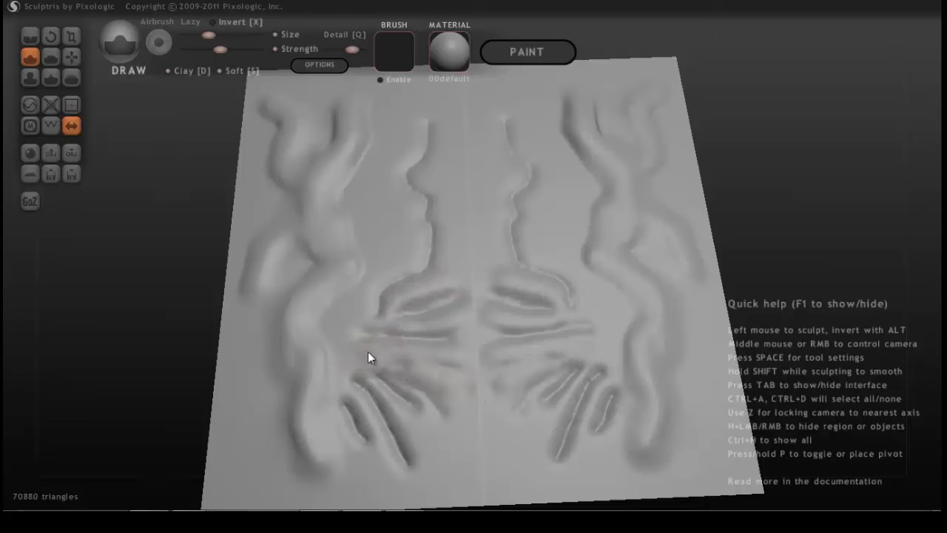
- Adjust the Draw brush's size and strength, and raise strokes along the lower slanted grooves of the fan
key(space)
drag(377, 307, 381, 311)
mouse_move(367, 380)
mouse_down()
mouse_move(420, 419)
mouse_move(419, 434)
mouse_up()
mouse_move(386, 399)
mouse_down()
mouse_move(431, 451)
mouse_move(407, 426)
mouse_up()
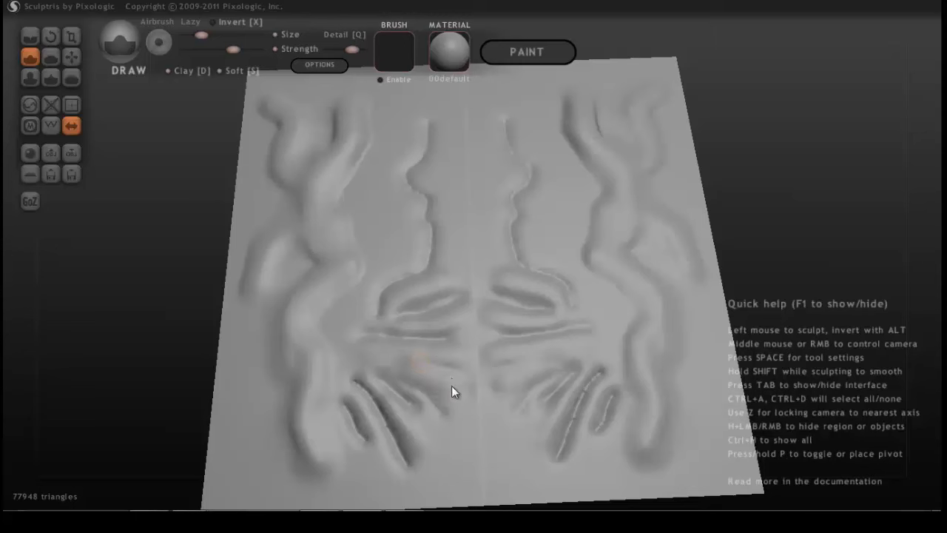
- Rework the horizontal and slanted grooves near the fan's upper part with the Crease brush
click(29, 36)
mouse_move(412, 315)
mouse_down()
mouse_move(448, 306)
mouse_move(396, 318)
mouse_move(414, 336)
mouse_move(371, 334)
mouse_up()
drag(446, 376, 432, 366)
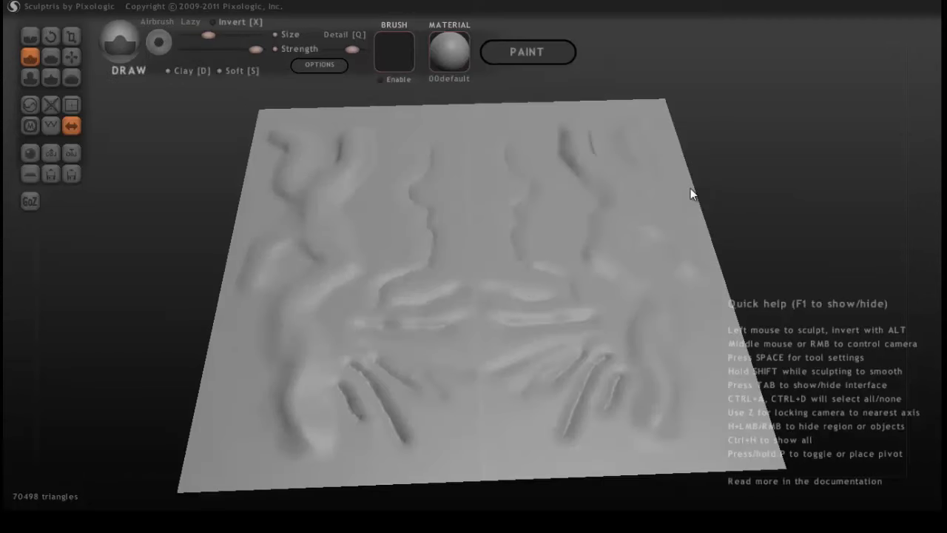
- Build up extra ridges with the Draw brush beside the winding crease and over the lower end of the side ridge
middle_drag(401, 125, 404, 142)
mouse_move(376, 104)
mouse_down()
mouse_move(433, 136)
mouse_move(398, 138)
mouse_move(383, 170)
mouse_move(381, 205)
mouse_move(391, 223)
mouse_move(373, 261)
mouse_move(343, 272)
mouse_move(344, 308)
mouse_move(387, 213)
mouse_up()
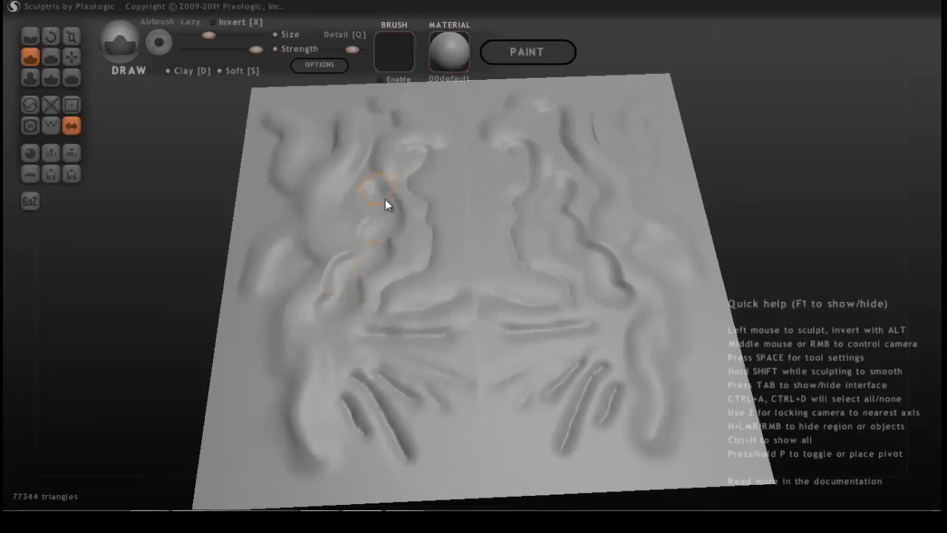
mouse_move(138, 323)
mouse_down()
mouse_move(157, 320)
mouse_move(178, 278)
mouse_move(165, 288)
mouse_up()
mouse_move(310, 342)
mouse_down()
mouse_move(362, 374)
mouse_move(310, 378)
mouse_move(320, 396)
mouse_move(349, 398)
mouse_move(347, 413)
mouse_move(312, 371)
mouse_move(330, 401)
mouse_up()
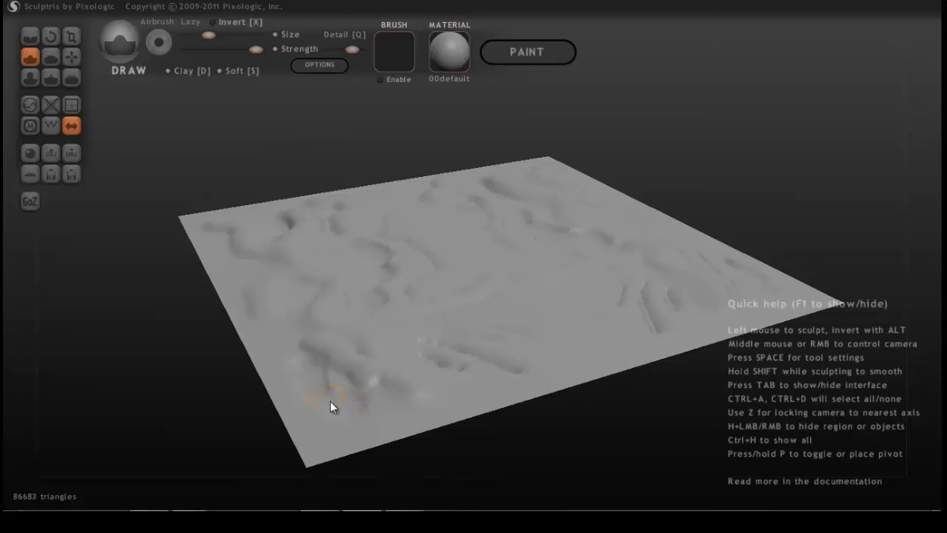
drag(391, 334, 340, 243)
middle_drag(332, 137, 323, 171)
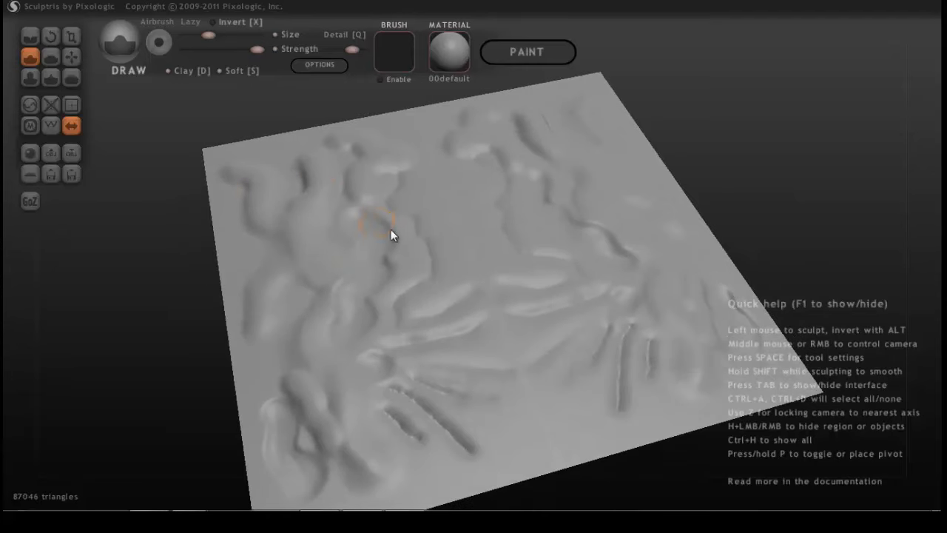
- Cut deep jagged creases with the Crease brush along the upper part of the winding line near the plane's centre
click(29, 35)
mouse_move(417, 185)
mouse_down()
mouse_move(429, 195)
mouse_move(444, 266)
mouse_up()
drag(405, 181, 425, 264)
- Carve a cluster of deep jagged creases between the winding line, the fan of grooves and the side ridges
mouse_move(159, 267)
mouse_down()
mouse_move(295, 247)
mouse_move(298, 258)
mouse_up()
mouse_move(299, 258)
middle_down()
mouse_move(294, 265)
mouse_move(300, 251)
middle_up()
scroll(294, 265, up, 3)
mouse_move(436, 291)
mouse_down()
mouse_move(512, 358)
mouse_move(526, 399)
mouse_up()
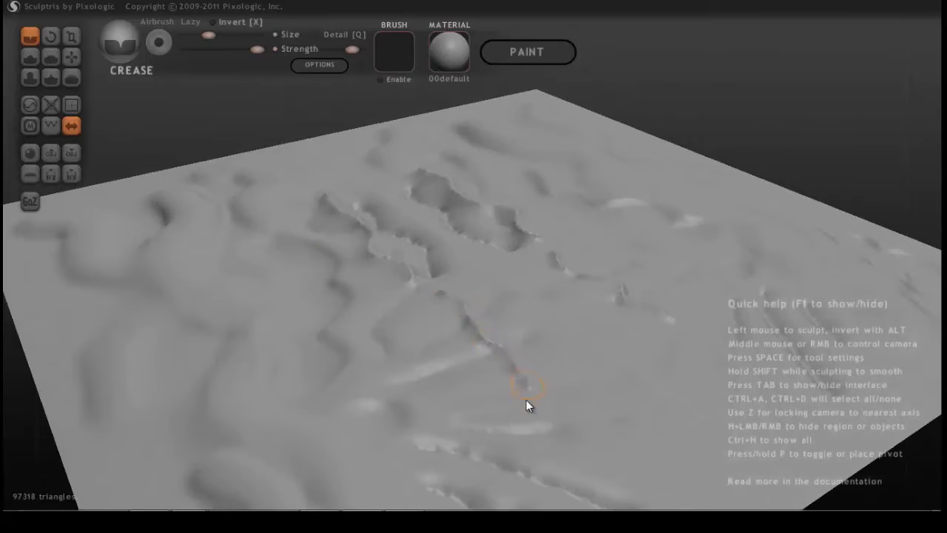
mouse_move(492, 306)
mouse_down()
mouse_move(560, 382)
mouse_move(564, 408)
mouse_up()
mouse_move(505, 390)
mouse_down()
mouse_move(353, 261)
mouse_move(252, 239)
mouse_up()
mouse_move(309, 249)
mouse_down()
mouse_move(353, 254)
mouse_move(485, 351)
mouse_move(494, 379)
mouse_move(414, 354)
mouse_move(376, 310)
mouse_move(333, 305)
mouse_move(303, 284)
mouse_move(296, 261)
mouse_move(370, 323)
mouse_move(380, 384)
mouse_move(420, 376)
mouse_move(306, 316)
mouse_move(300, 276)
mouse_move(361, 302)
mouse_up()
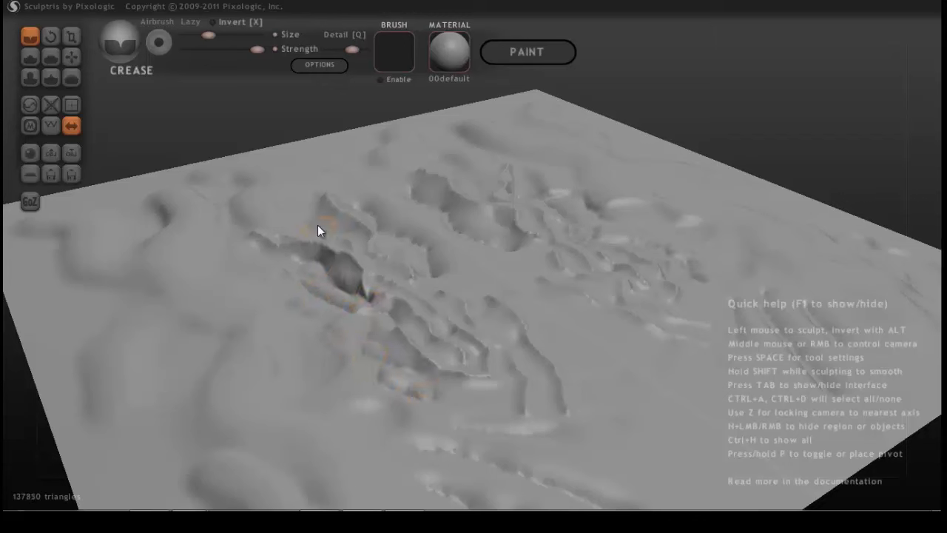
- Raise more ridge detail with the Draw brush along the upper part of the side ridge
mouse_move(234, 125)
mouse_down()
mouse_move(234, 117)
mouse_move(228, 131)
mouse_up()
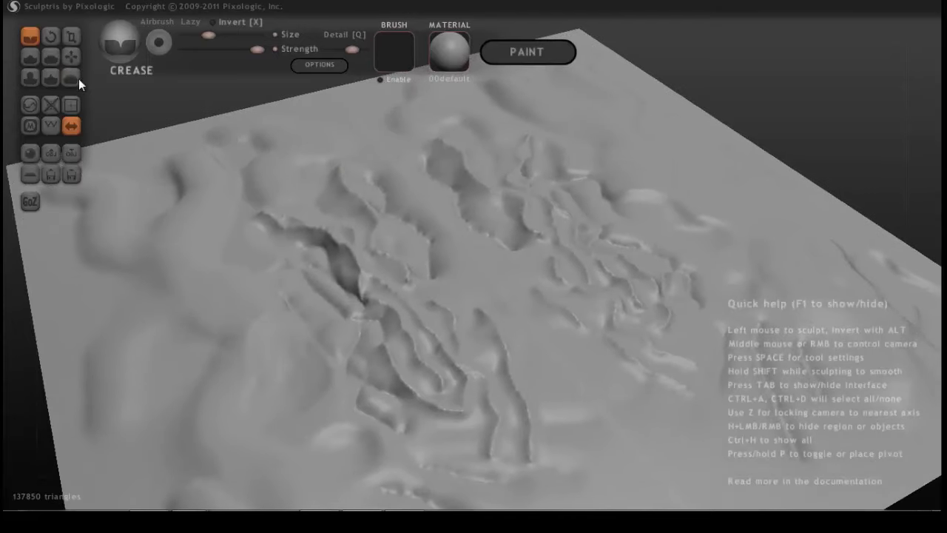
click(30, 57)
mouse_move(200, 234)
mouse_down()
mouse_move(205, 192)
mouse_move(209, 296)
mouse_move(244, 381)
mouse_move(206, 274)
mouse_move(258, 383)
mouse_move(262, 321)
mouse_move(205, 270)
mouse_move(252, 343)
mouse_move(154, 232)
mouse_move(207, 212)
mouse_up()
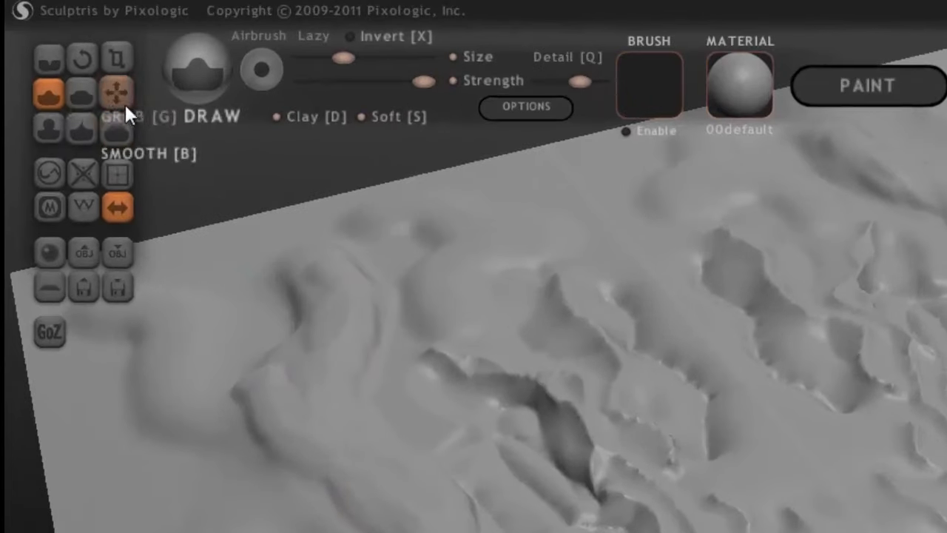
- Shape the side ridge and its lower branches into planar slopes with the Flatten brush
click(84, 90)
mouse_move(268, 154)
mouse_down()
mouse_move(327, 145)
mouse_move(443, 333)
mouse_move(489, 351)
mouse_move(508, 339)
mouse_up()
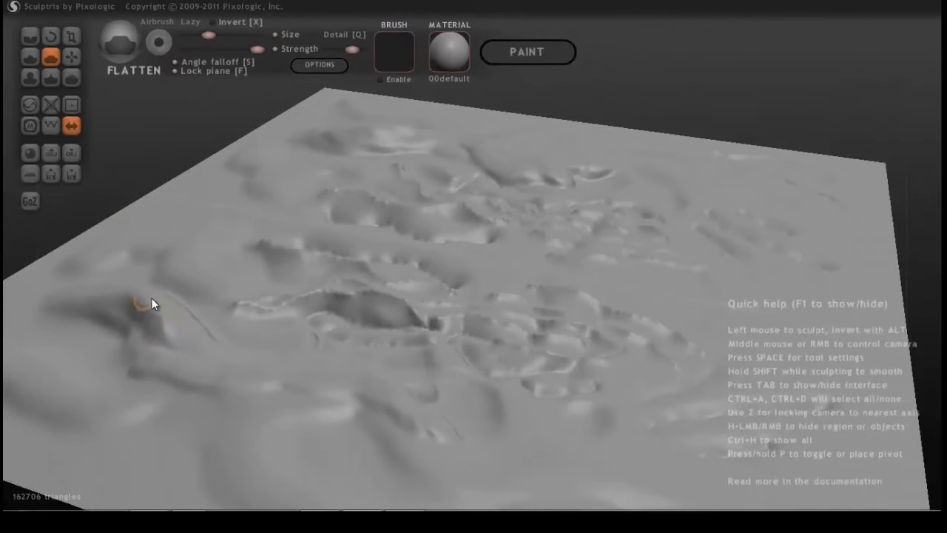
mouse_move(102, 289)
mouse_down()
mouse_move(164, 313)
mouse_move(209, 372)
mouse_move(391, 404)
mouse_up()
mouse_move(458, 410)
mouse_down()
mouse_move(556, 446)
mouse_move(517, 446)
mouse_move(437, 387)
mouse_move(494, 417)
mouse_move(382, 382)
mouse_move(401, 413)
mouse_move(411, 406)
mouse_move(326, 375)
mouse_move(296, 351)
mouse_up()
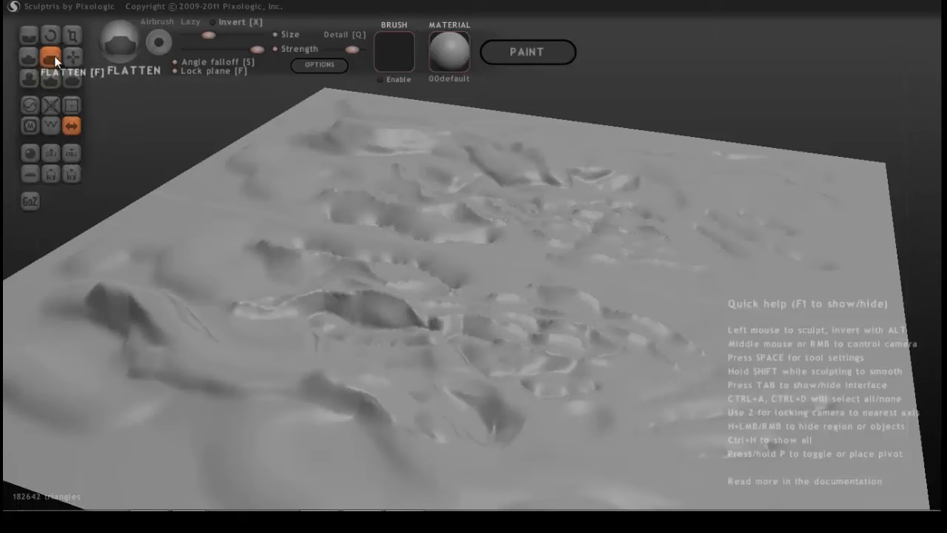
drag(145, 306, 104, 287)
mouse_move(168, 323)
mouse_down()
mouse_move(236, 370)
mouse_move(307, 378)
mouse_up()
mouse_move(223, 356)
mouse_down()
mouse_move(355, 380)
mouse_move(391, 398)
mouse_move(305, 376)
mouse_up()
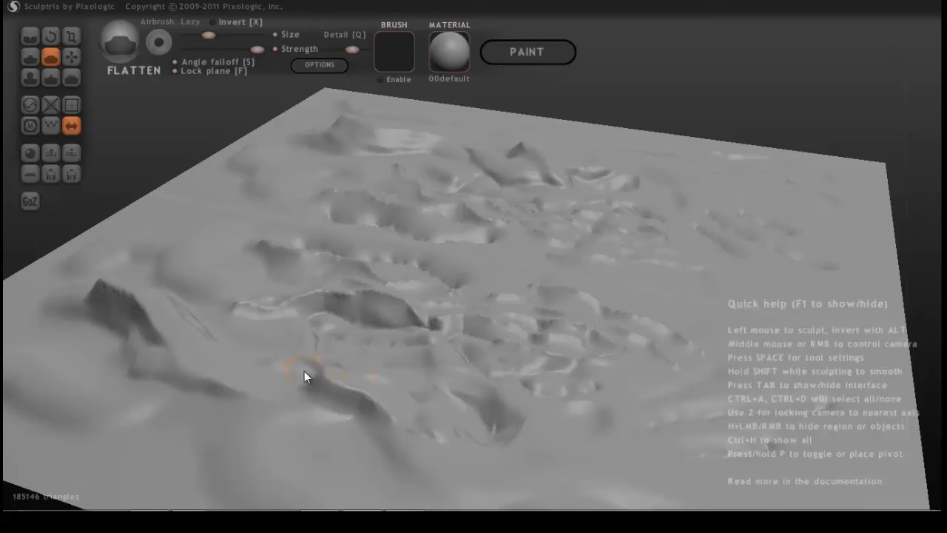
drag(338, 418, 310, 451)
mouse_move(312, 431)
middle_down()
mouse_move(277, 457)
mouse_move(281, 466)
middle_up()
mouse_move(296, 380)
mouse_down()
mouse_move(289, 351)
mouse_move(219, 328)
mouse_move(184, 293)
mouse_move(179, 247)
mouse_move(219, 237)
mouse_move(189, 289)
mouse_up()
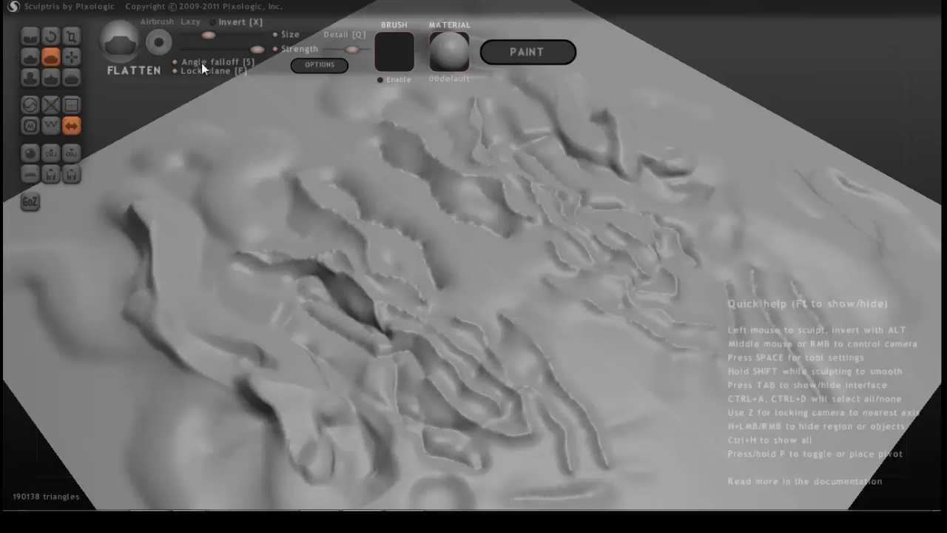
- Lower the Flatten brush's strength and refine the slopes along the tall side ridge
drag(257, 50, 212, 50)
mouse_move(165, 237)
mouse_down()
mouse_move(166, 253)
mouse_move(154, 206)
mouse_move(171, 291)
mouse_up()
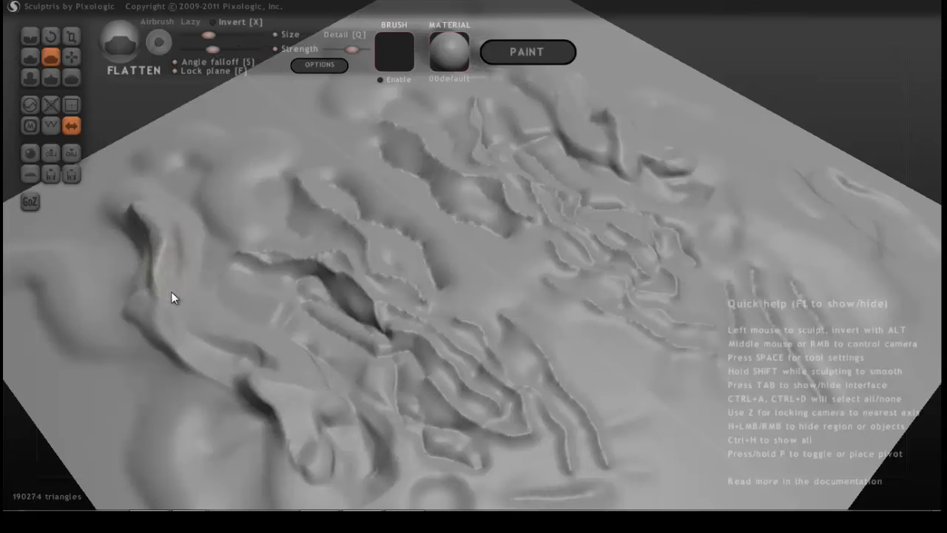
mouse_move(164, 237)
mouse_down()
mouse_move(184, 281)
mouse_move(188, 334)
mouse_move(226, 375)
mouse_move(297, 394)
mouse_up()
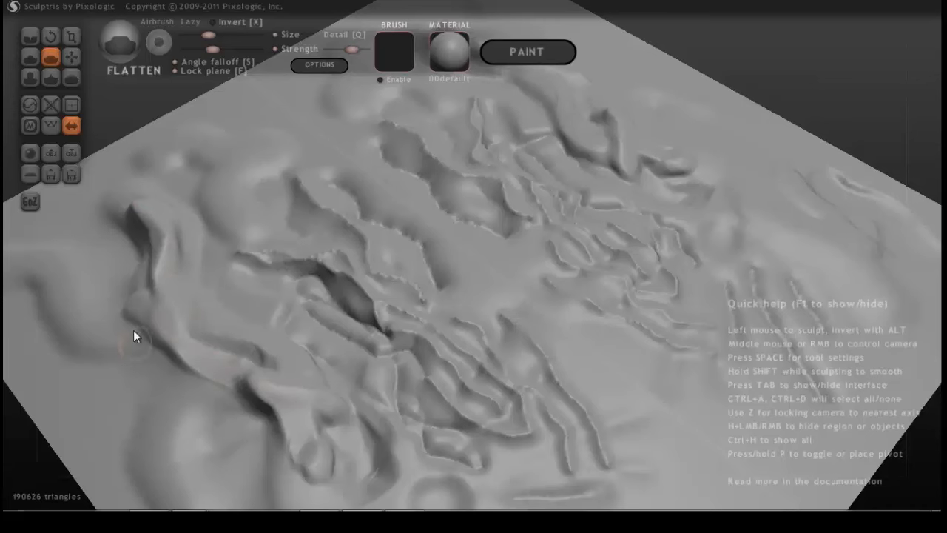
mouse_move(170, 143)
right_down()
mouse_move(131, 126)
mouse_move(161, 94)
mouse_move(152, 162)
right_up()
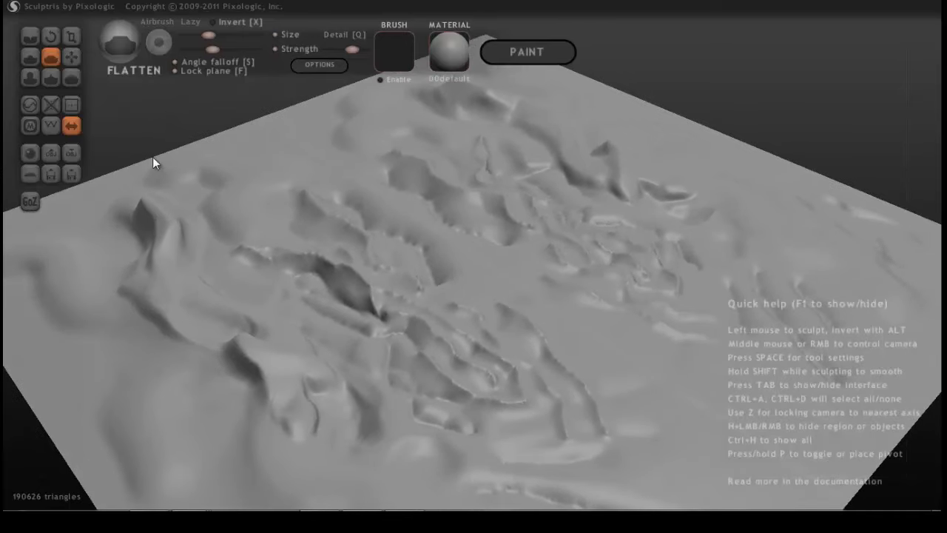
mouse_move(169, 252)
mouse_down()
mouse_move(182, 320)
mouse_move(231, 340)
mouse_move(182, 300)
mouse_move(226, 323)
mouse_move(262, 381)
mouse_move(284, 360)
mouse_move(248, 350)
mouse_up()
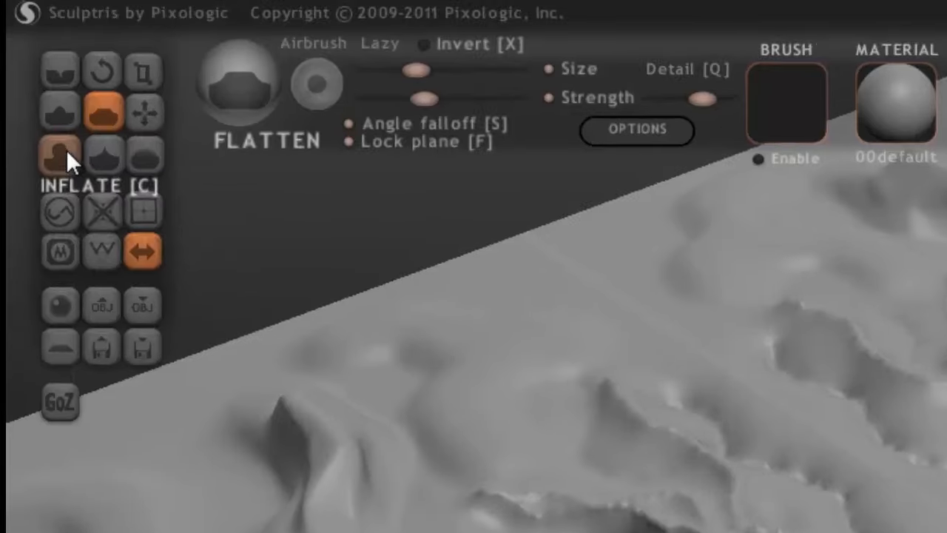
- Swell the crest and upper end of the side ridge with the Inflate brush
click(62, 142)
mouse_move(309, 418)
mouse_down()
mouse_move(276, 382)
mouse_move(333, 440)
mouse_move(277, 386)
mouse_move(345, 501)
mouse_move(263, 403)
mouse_move(315, 457)
mouse_move(319, 437)
mouse_move(274, 411)
mouse_up()
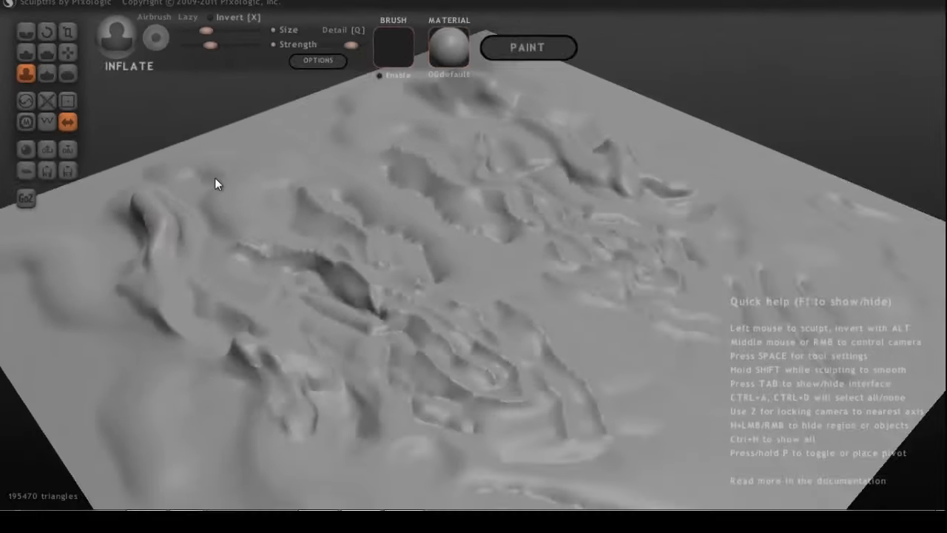
mouse_move(243, 202)
middle_down()
mouse_move(200, 240)
mouse_move(217, 160)
middle_up()
mouse_move(203, 122)
mouse_down()
mouse_move(190, 137)
mouse_move(188, 108)
mouse_move(202, 127)
mouse_move(169, 144)
mouse_move(167, 114)
mouse_move(187, 136)
mouse_move(170, 117)
mouse_up()
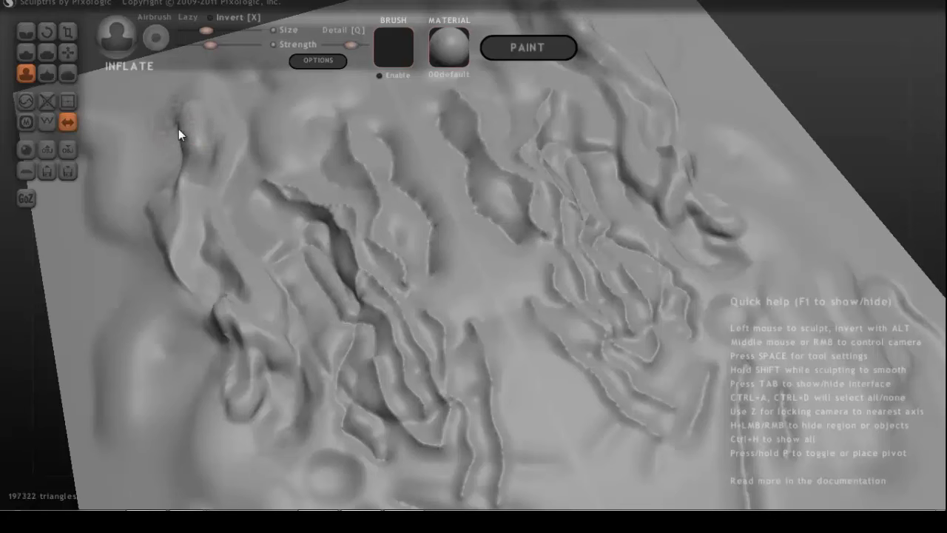
- Swell the upper flank of the side ridge and the jagged-edged ridge beside the central flat area with the Inflate brush
mouse_move(319, 190)
middle_down()
mouse_move(333, 163)
mouse_move(288, 194)
middle_up()
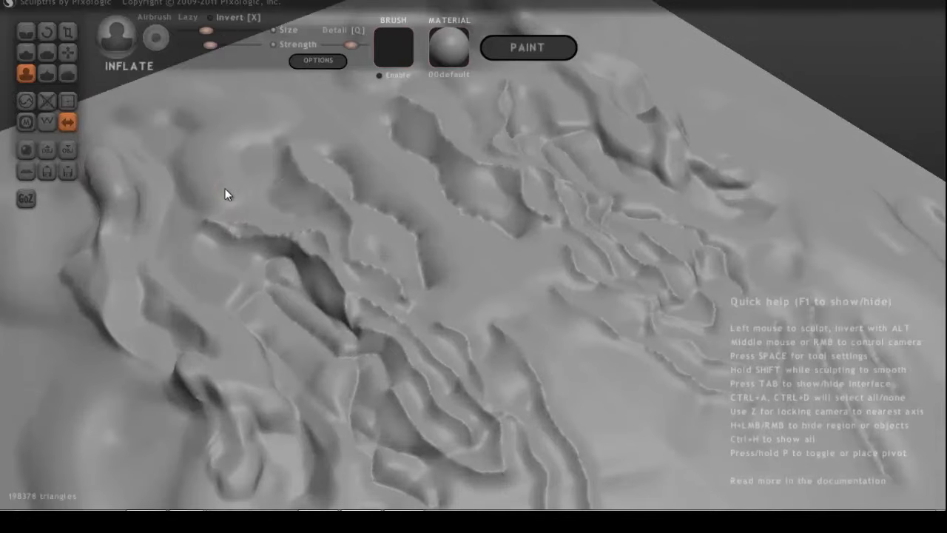
mouse_move(107, 188)
mouse_down()
mouse_move(84, 177)
mouse_move(294, 239)
mouse_move(321, 198)
mouse_move(300, 187)
mouse_move(317, 200)
mouse_move(309, 184)
mouse_move(339, 198)
mouse_move(300, 171)
mouse_up()
mouse_move(339, 195)
mouse_down()
mouse_move(294, 173)
mouse_move(344, 196)
mouse_move(304, 172)
mouse_move(339, 210)
mouse_move(293, 153)
mouse_up()
drag(327, 205, 291, 176)
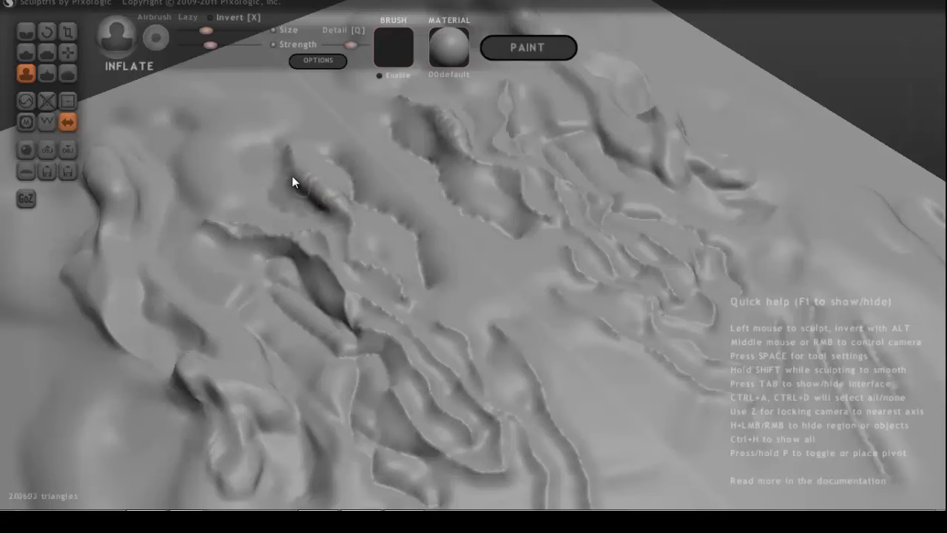
mouse_move(365, 199)
mouse_down()
mouse_move(353, 214)
mouse_move(370, 274)
mouse_move(408, 297)
mouse_move(348, 262)
mouse_move(348, 214)
mouse_move(363, 256)
mouse_move(410, 298)
mouse_up()
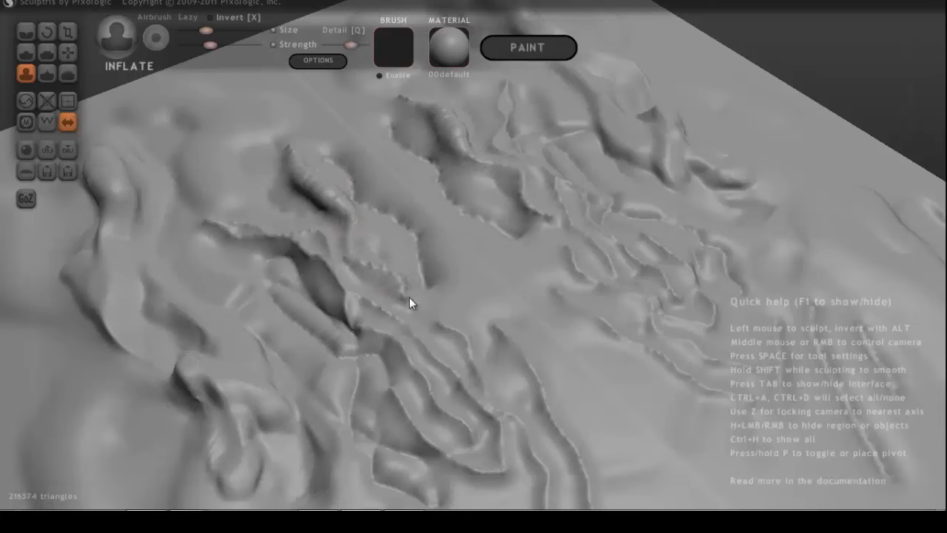
mouse_move(375, 263)
mouse_down()
mouse_move(347, 220)
mouse_move(354, 242)
mouse_move(467, 337)
mouse_move(480, 383)
mouse_move(463, 333)
mouse_move(467, 363)
mouse_move(442, 324)
mouse_move(475, 363)
mouse_move(451, 328)
mouse_move(467, 341)
mouse_move(426, 321)
mouse_move(361, 260)
mouse_move(398, 285)
mouse_up()
mouse_move(323, 195)
mouse_down()
mouse_move(296, 176)
mouse_move(335, 205)
mouse_move(298, 170)
mouse_move(328, 198)
mouse_move(284, 171)
mouse_move(334, 196)
mouse_move(291, 170)
mouse_move(305, 171)
mouse_move(339, 199)
mouse_move(298, 171)
mouse_move(341, 210)
mouse_move(353, 257)
mouse_move(344, 237)
mouse_move(350, 207)
mouse_move(345, 234)
mouse_move(307, 194)
mouse_up()
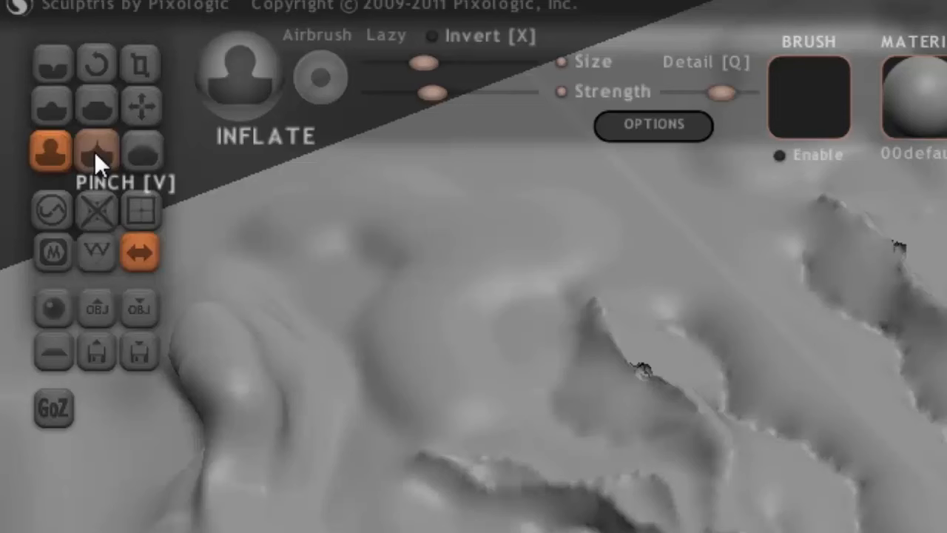
- Switch to the Pinch brush and tighten the edges of the narrow elongated ridge and its lower end
click(94, 151)
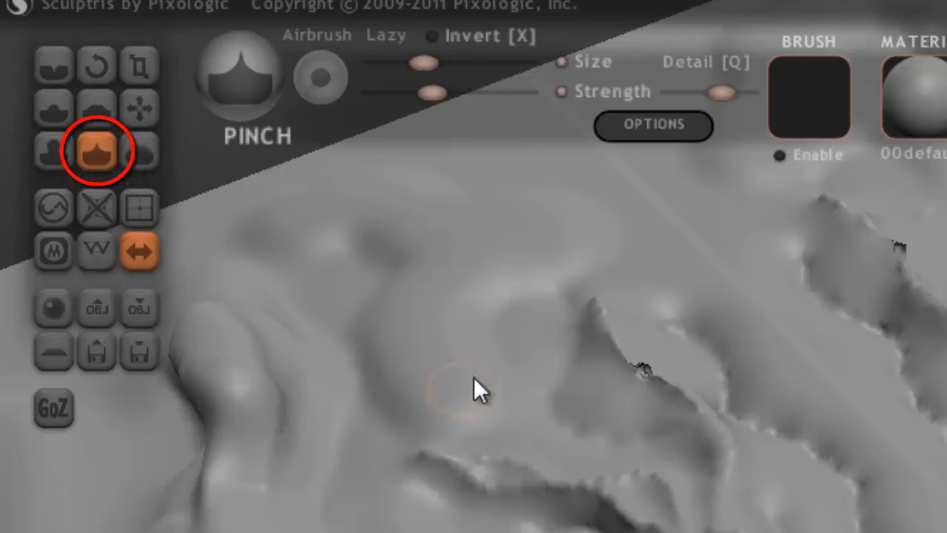
mouse_move(465, 352)
middle_down()
mouse_move(363, 406)
mouse_move(331, 326)
mouse_move(352, 366)
mouse_move(426, 392)
mouse_move(417, 404)
middle_up()
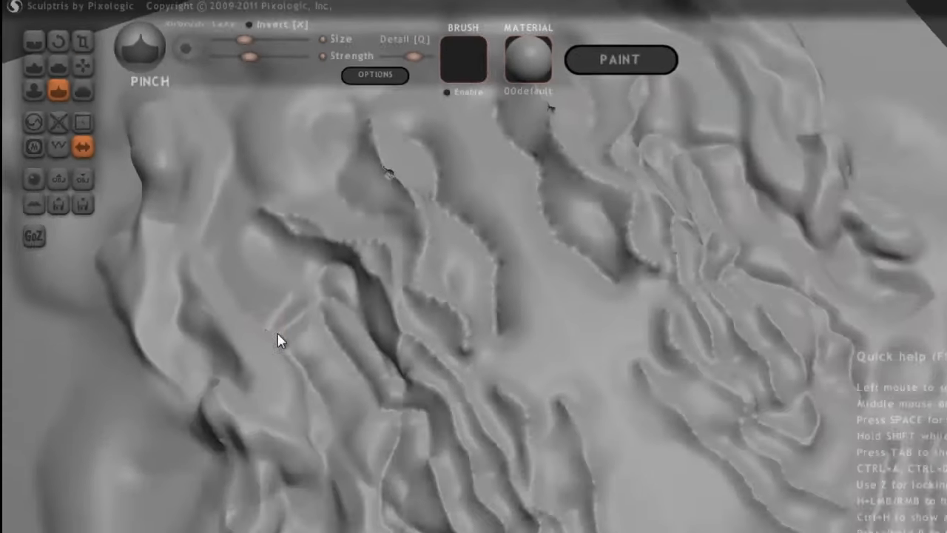
drag(279, 282, 310, 341)
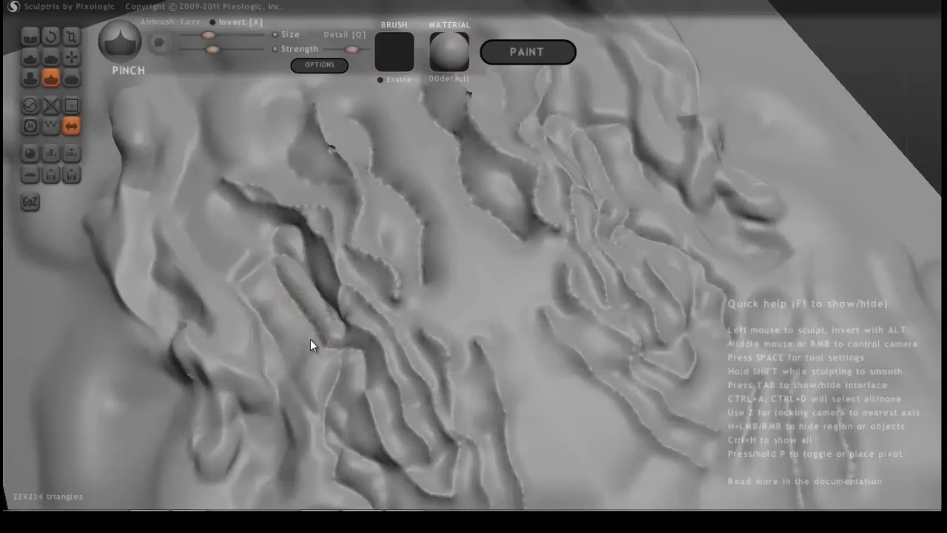
mouse_move(283, 277)
mouse_down()
mouse_move(312, 332)
mouse_move(276, 277)
mouse_move(295, 311)
mouse_up()
scroll(295, 311, up, 1)
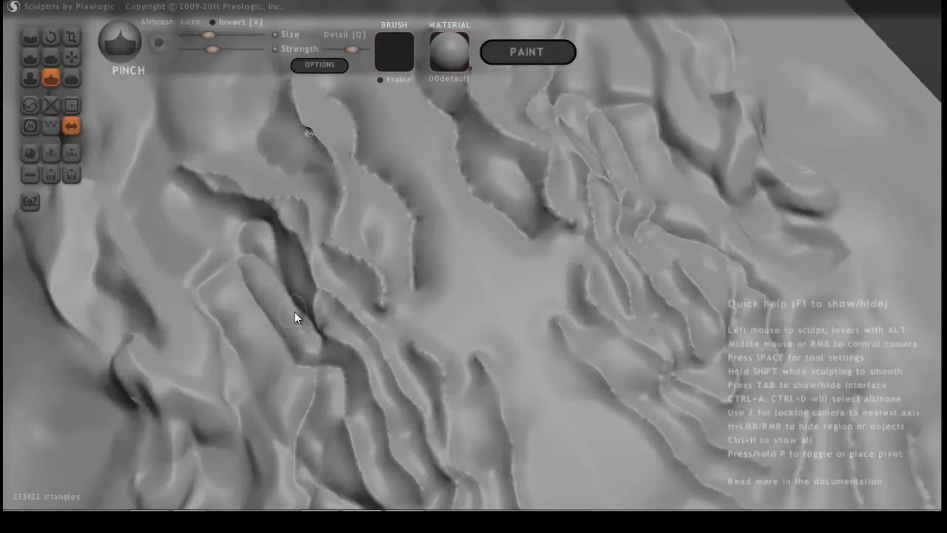
mouse_move(249, 299)
mouse_down()
mouse_move(238, 278)
mouse_move(282, 339)
mouse_move(237, 265)
mouse_move(270, 327)
mouse_move(246, 280)
mouse_up()
mouse_move(281, 331)
mouse_down()
mouse_move(279, 260)
mouse_move(301, 308)
mouse_move(275, 267)
mouse_move(293, 320)
mouse_move(278, 262)
mouse_move(299, 305)
mouse_move(276, 258)
mouse_move(344, 381)
mouse_move(339, 410)
mouse_move(336, 371)
mouse_move(298, 358)
mouse_up()
mouse_move(341, 395)
mouse_down()
mouse_move(310, 351)
mouse_move(345, 387)
mouse_move(313, 361)
mouse_move(313, 384)
mouse_up()
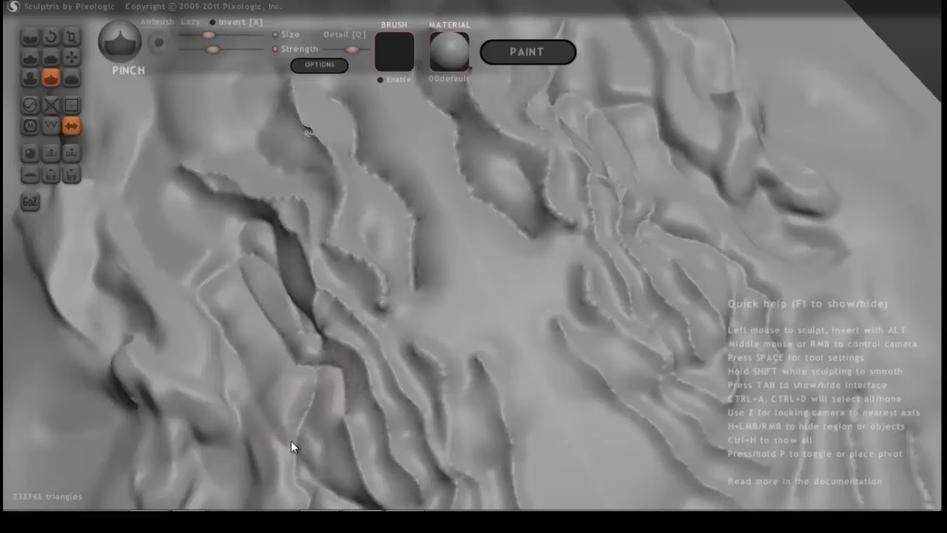
- Pinch the short ridge edge just below the narrow elongated ridge with repeated strokes along its length
mouse_move(291, 448)
mouse_down()
mouse_move(313, 387)
mouse_move(332, 410)
mouse_move(296, 436)
mouse_move(319, 368)
mouse_up()
mouse_move(299, 419)
mouse_down()
mouse_move(310, 378)
mouse_move(346, 383)
mouse_move(302, 365)
mouse_move(344, 393)
mouse_move(306, 366)
mouse_up()
mouse_move(296, 413)
mouse_down()
mouse_move(305, 398)
mouse_move(294, 444)
mouse_up()
mouse_move(309, 389)
mouse_down()
mouse_move(298, 433)
mouse_move(311, 379)
mouse_move(303, 418)
mouse_up()
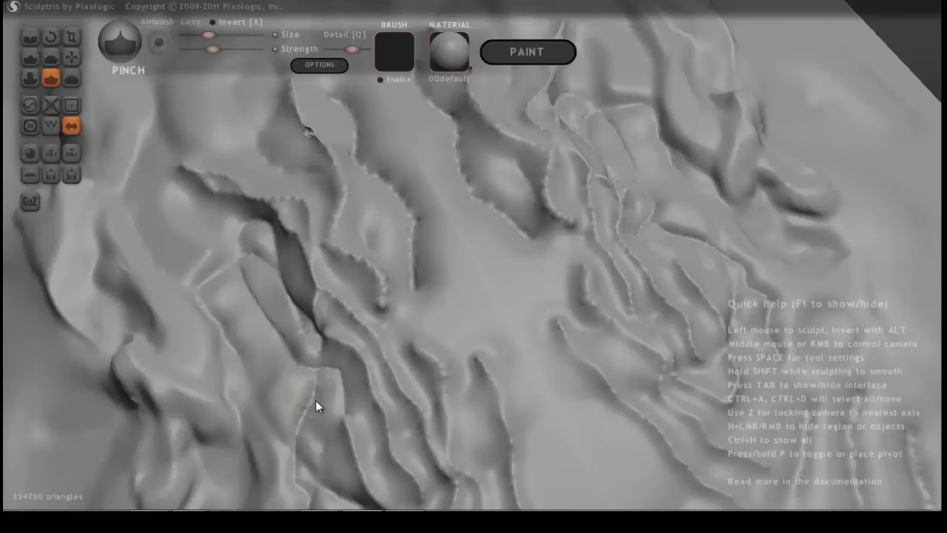
mouse_move(314, 378)
mouse_down()
mouse_move(293, 427)
mouse_move(316, 387)
mouse_move(314, 406)
mouse_move(311, 374)
mouse_up()
drag(309, 425, 318, 388)
drag(300, 428, 318, 379)
mouse_move(307, 411)
mouse_down()
mouse_move(327, 390)
mouse_move(288, 440)
mouse_up()
drag(312, 386, 289, 447)
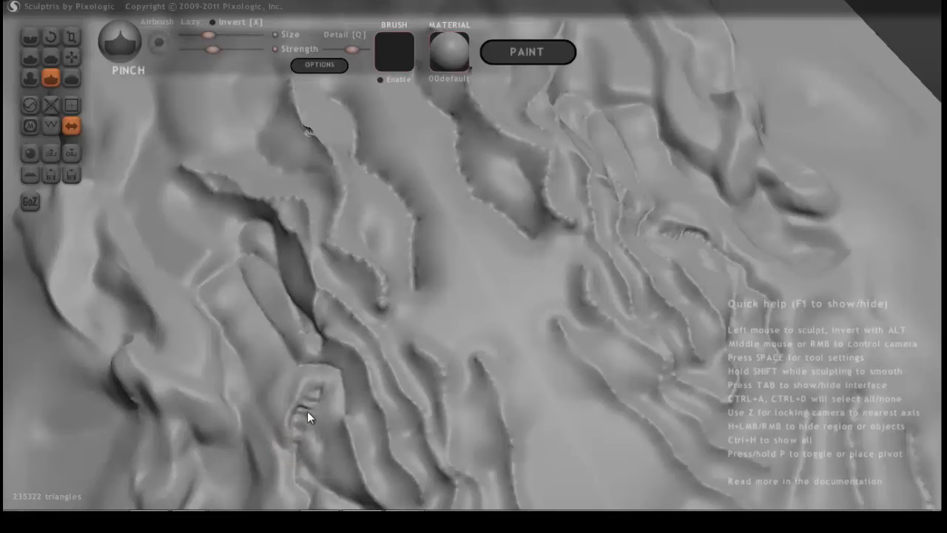